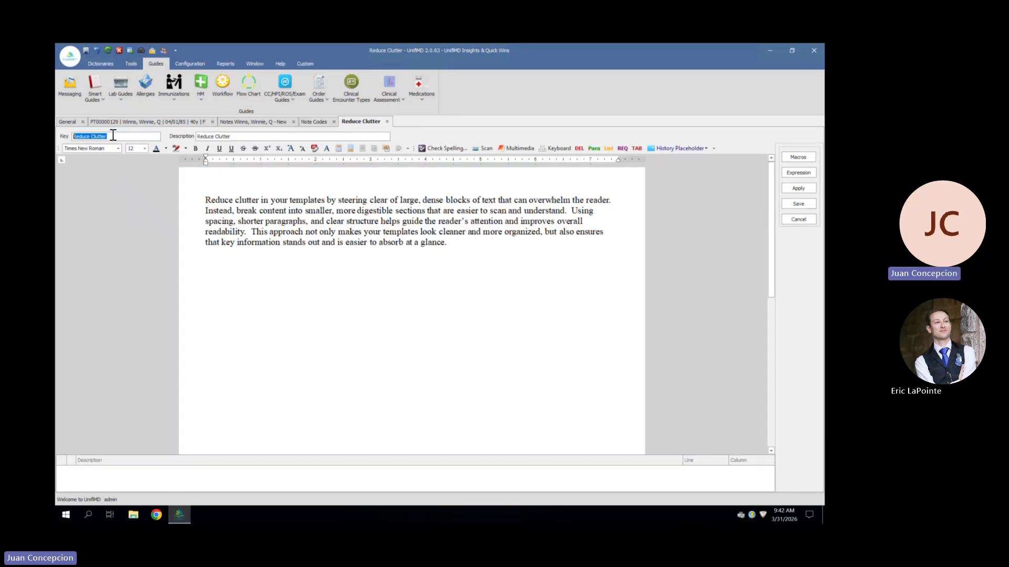
# Review the key and body text of the Reduce Clutter note code against the open note, and save the note code
pyautogui.click(268, 125)
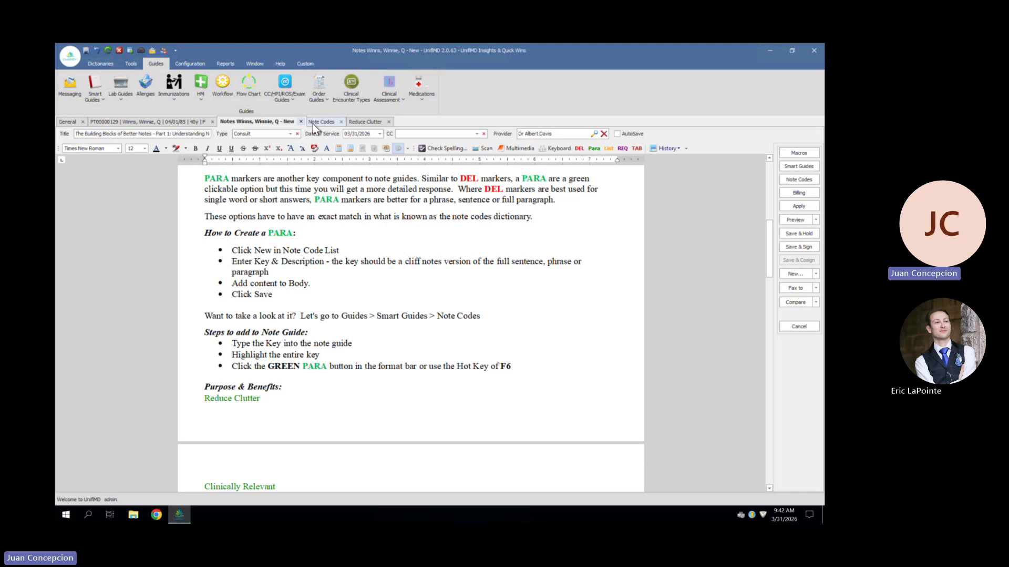
pyautogui.click(369, 122)
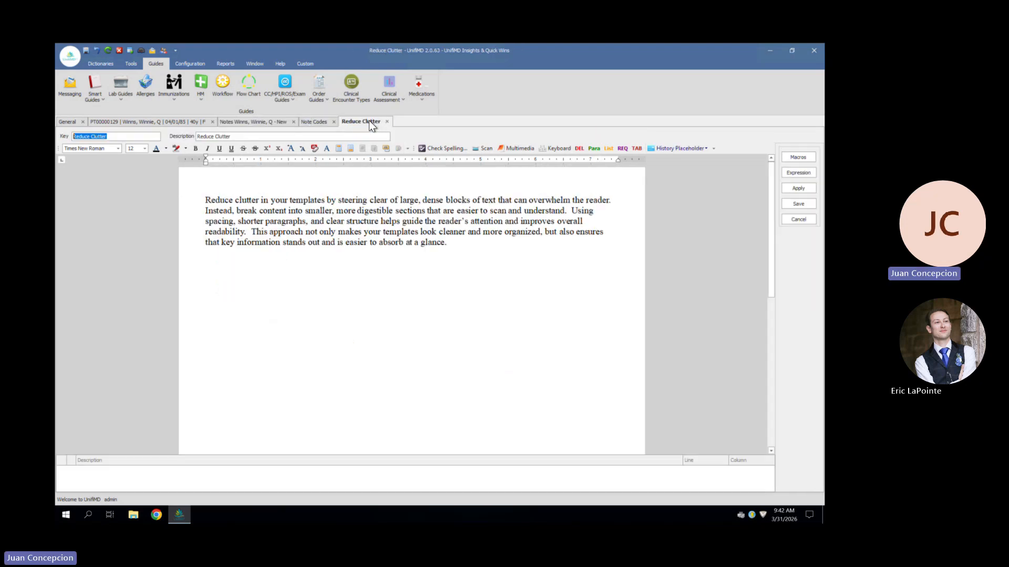
pyautogui.click(243, 138)
pyautogui.click(468, 243)
pyautogui.moveTo(451, 244); pyautogui.dragTo(173, 219)
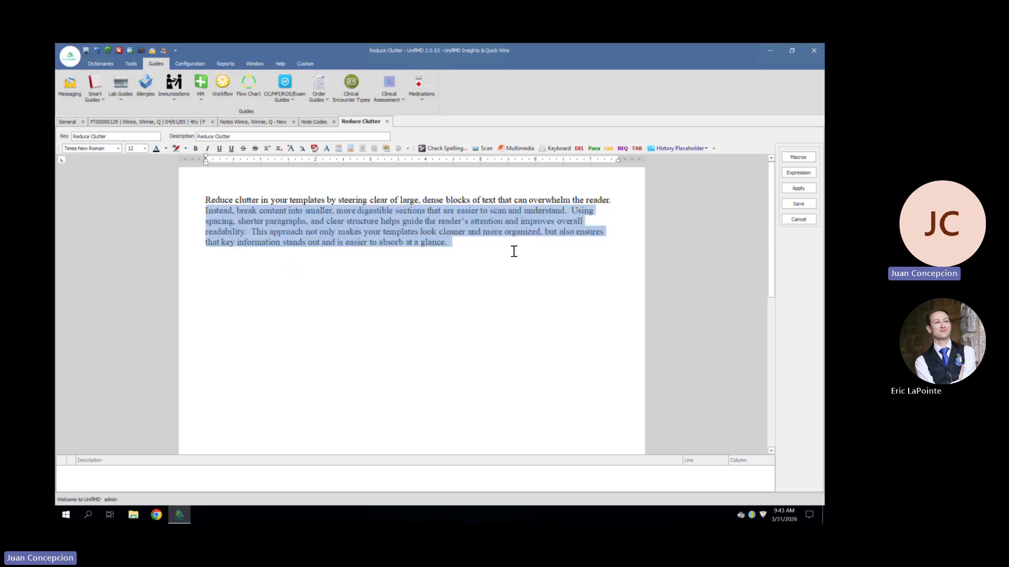
pyautogui.click(468, 250)
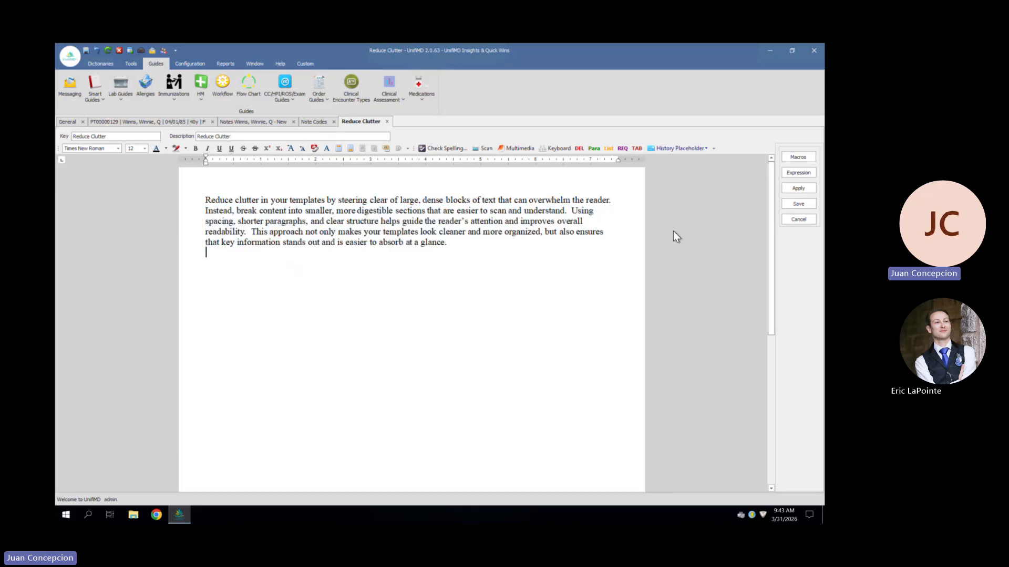
pyautogui.click(532, 246)
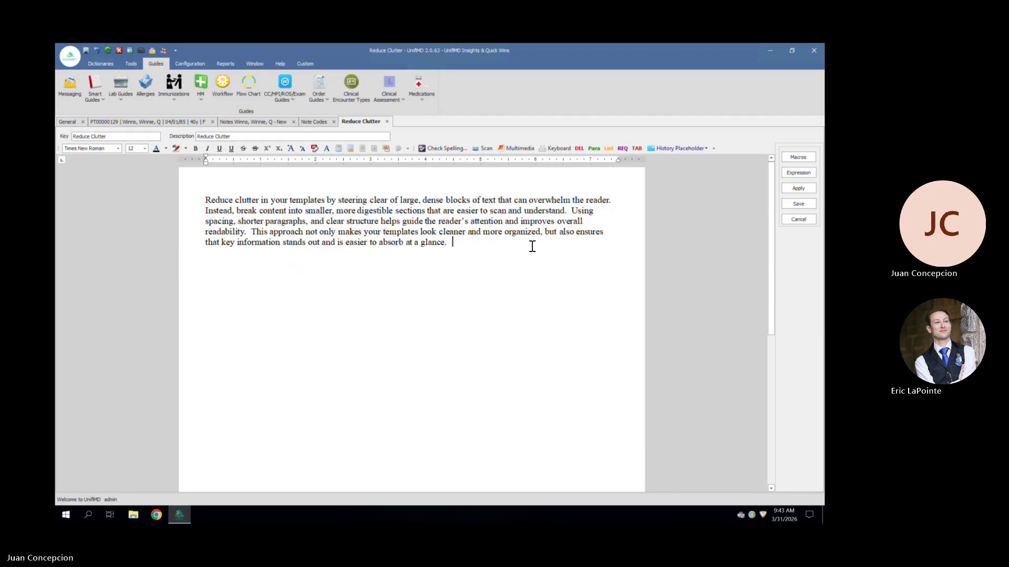
pyautogui.click(793, 204)
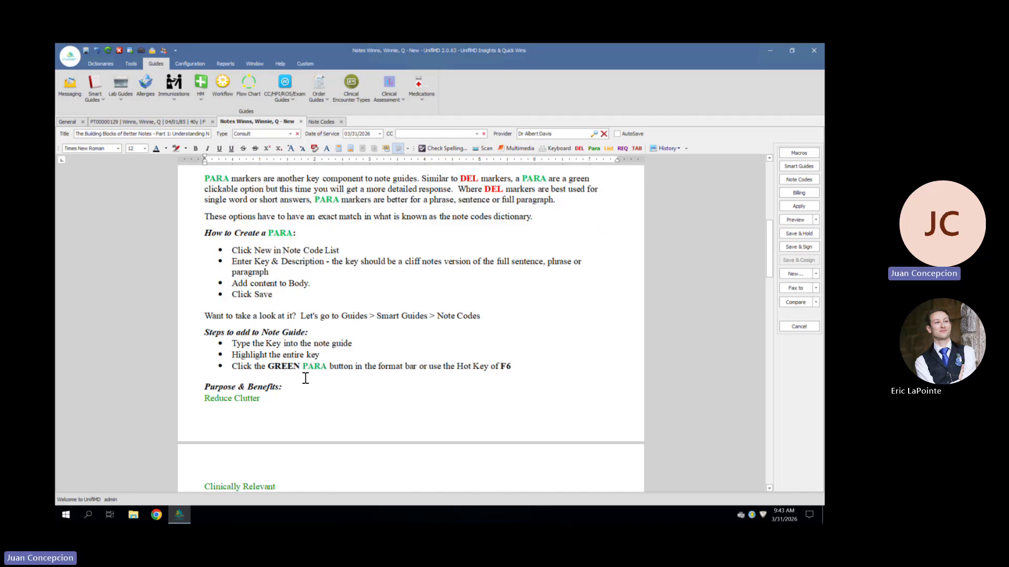
# Expand the Reduce Clutter, Readability & Efficiency and Useful Explanations PARA markers under Purpose & Benefits in the note
pyautogui.scroll(-2, 304, 378)
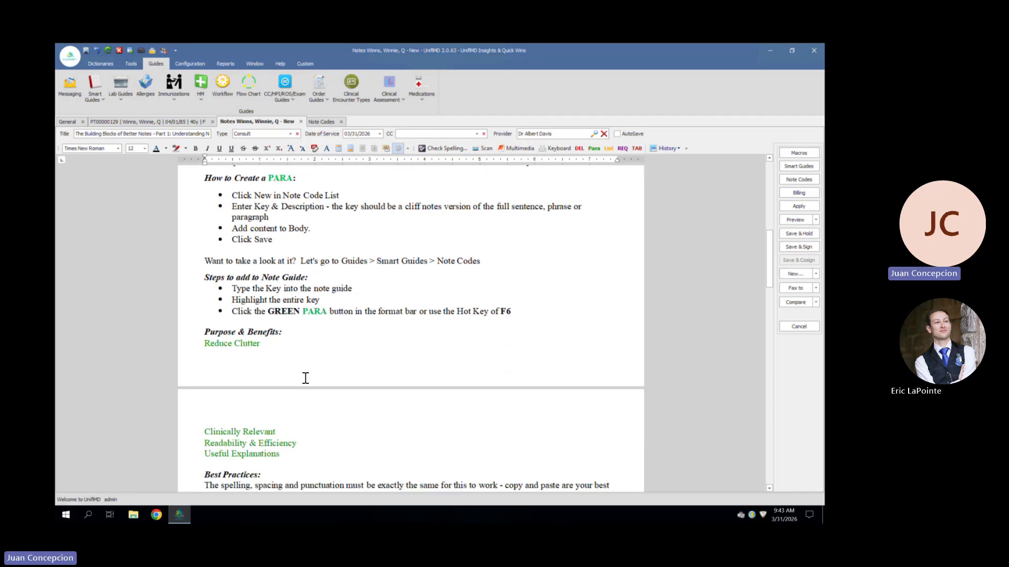
pyautogui.click(245, 345)
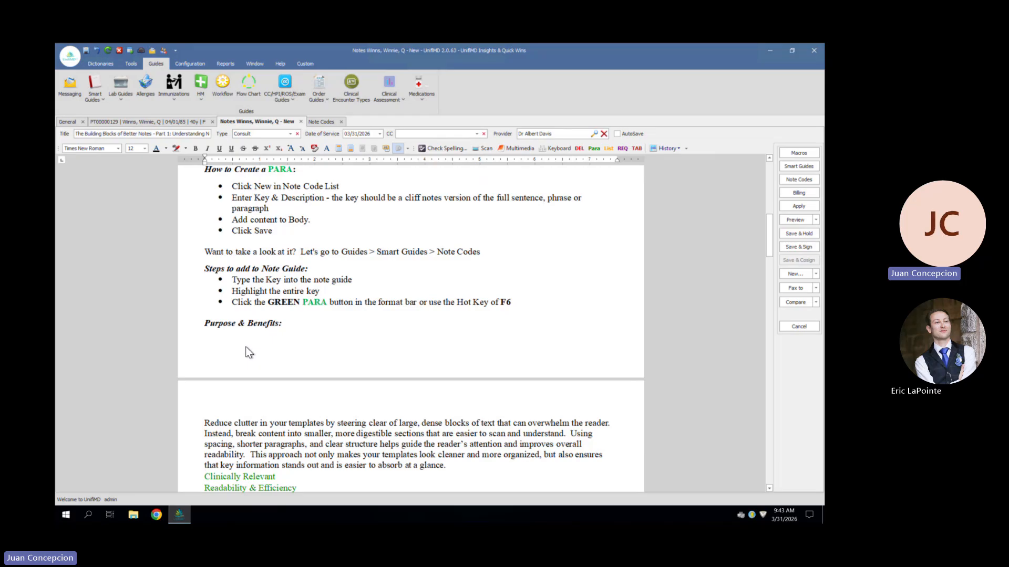
pyautogui.scroll(-2, 245, 346)
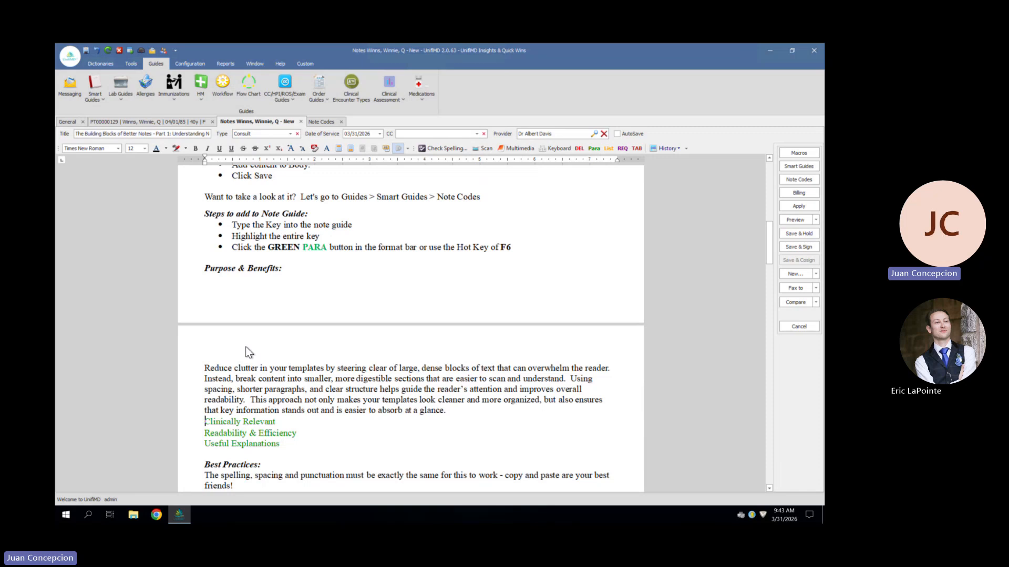
pyautogui.scroll(-1, 246, 348)
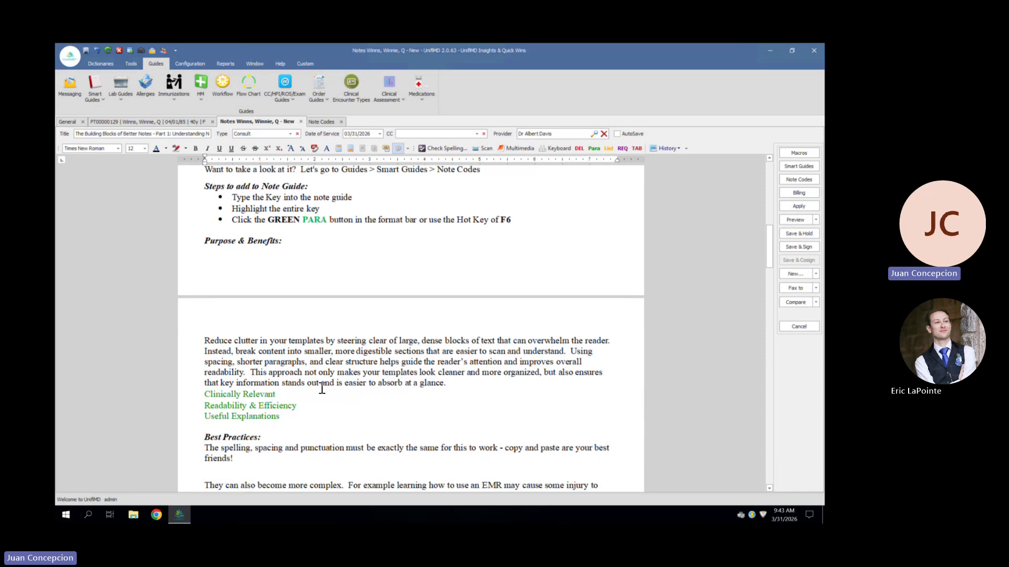
pyautogui.click(224, 405)
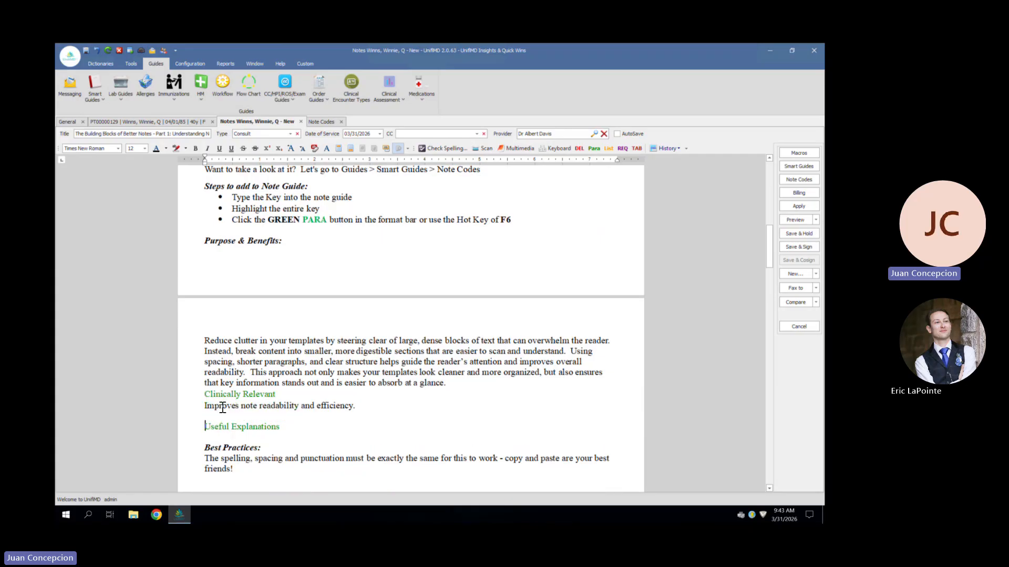
pyautogui.click(239, 434)
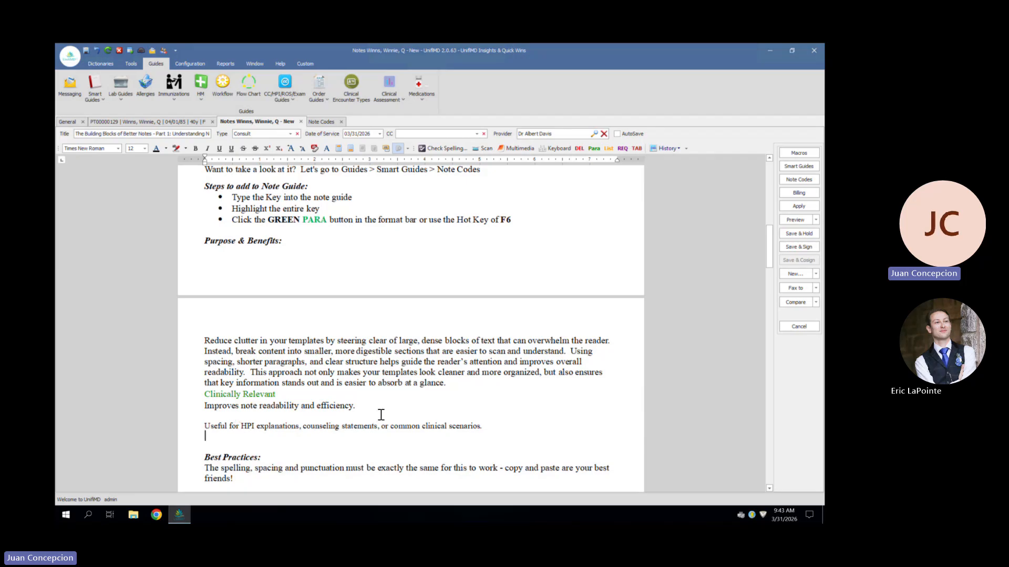
# Expand the Rapid Recovery Expected PARA marker below the Best Practices section of the note
pyautogui.scroll(-3, 381, 415)
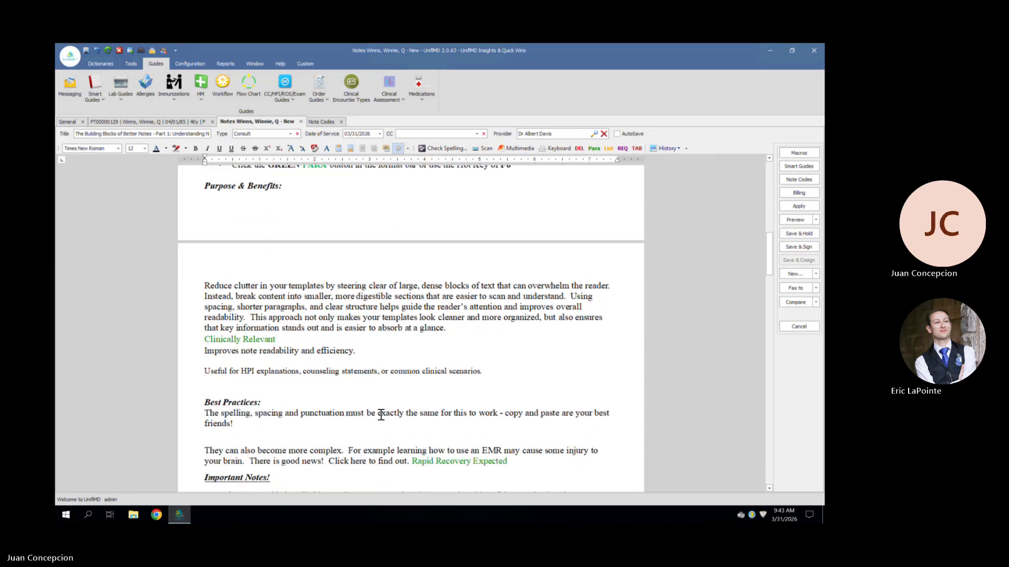
pyautogui.scroll(-1, 381, 415)
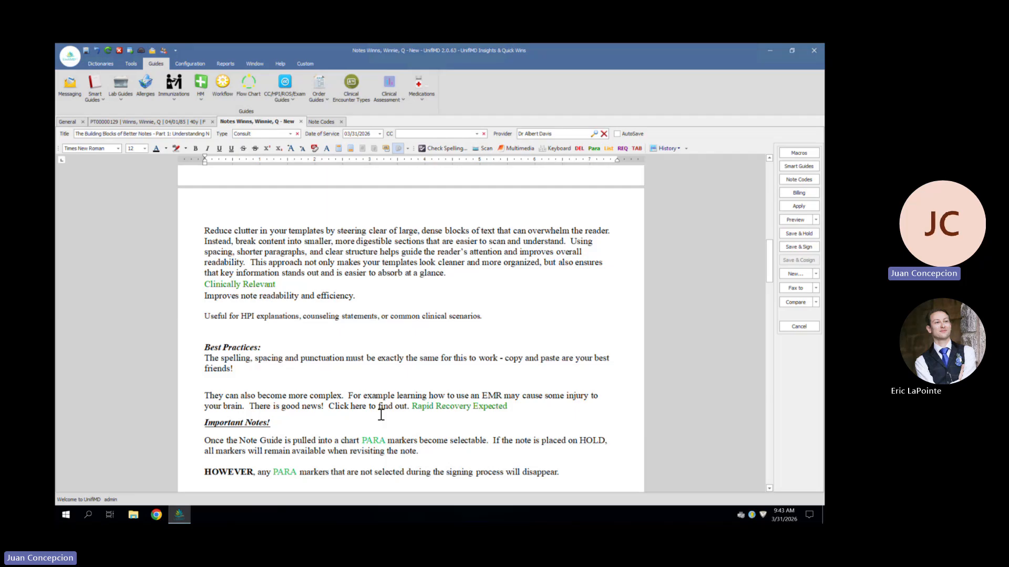
pyautogui.scroll(-1, 381, 415)
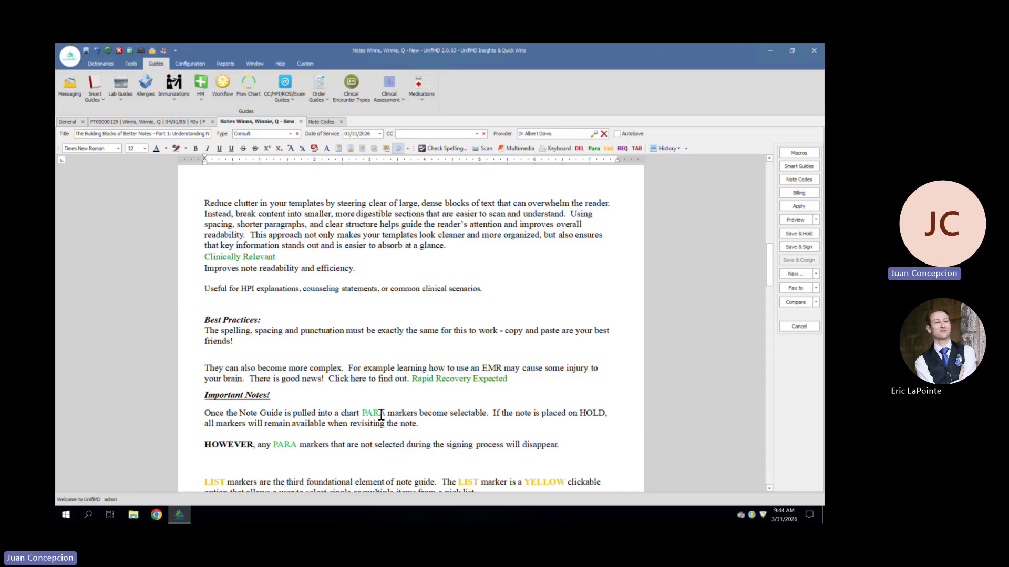
pyautogui.click(481, 383)
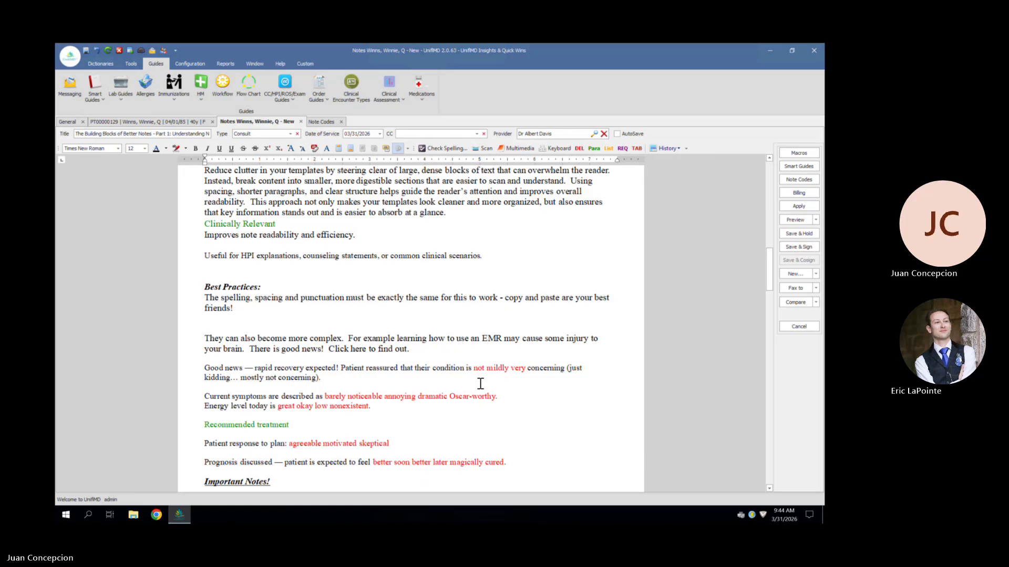
# Select the DEL options "not", "barely noticeable" and "Oscar-worthy" in the recovery text, and expand its Recommended treatment marker
pyautogui.scroll(-1, 480, 383)
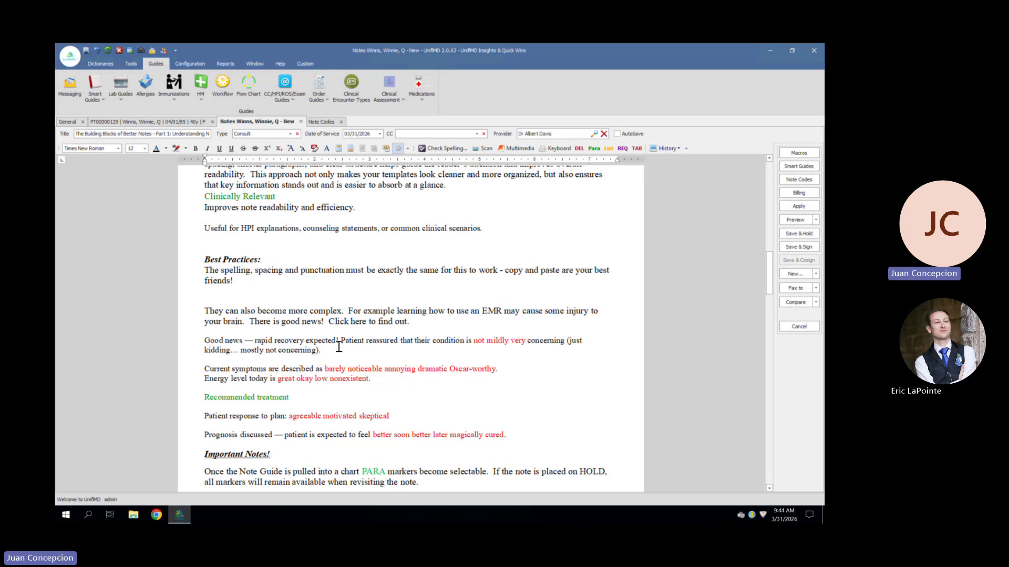
pyautogui.click(479, 341)
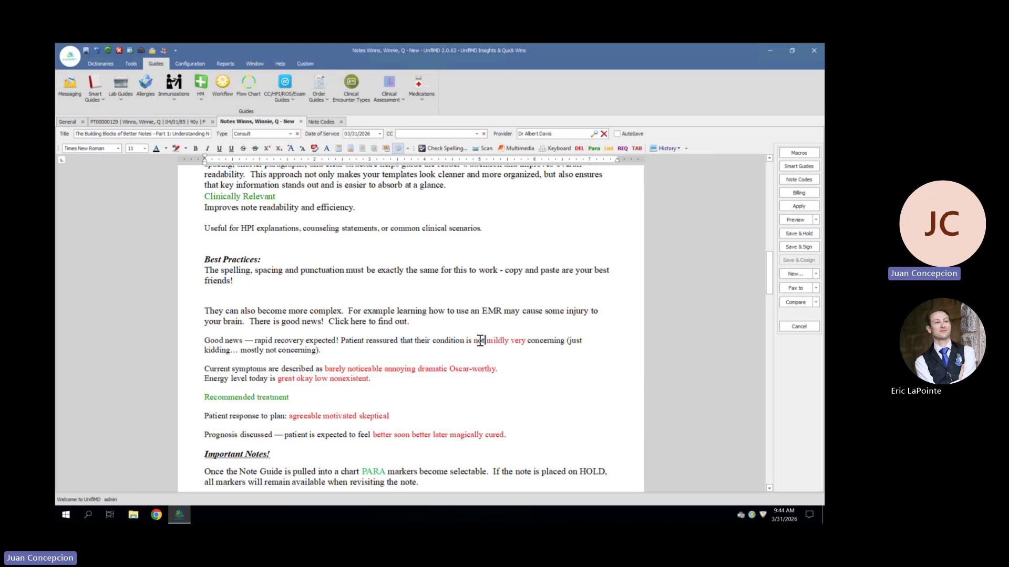
pyautogui.click(367, 369)
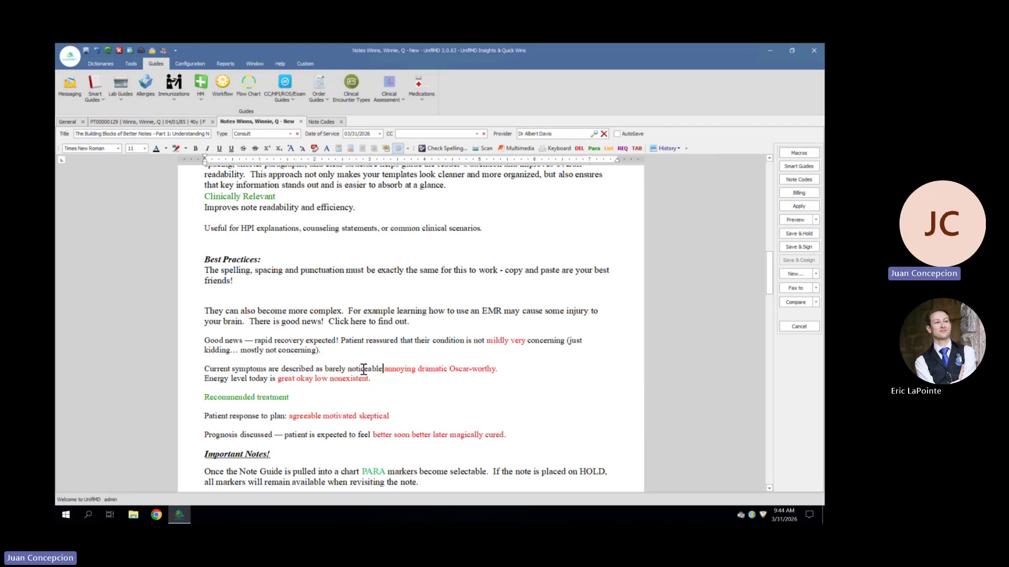
pyautogui.click(462, 369)
pyautogui.click(245, 400)
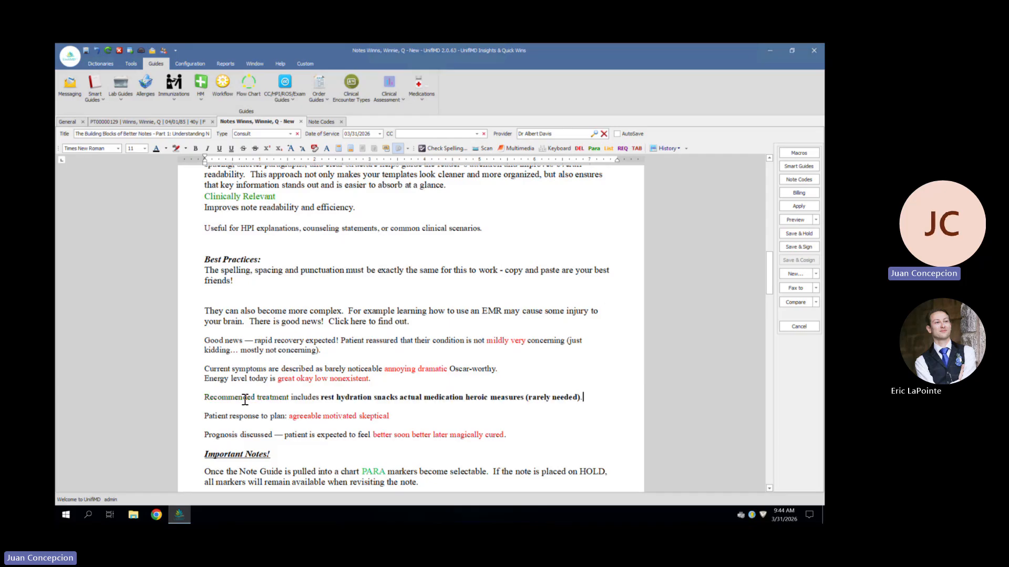
# Read the Important Notes on PARA markers and the LIST marker section, including how to create LIST note codes
pyautogui.scroll(-2, 244, 401)
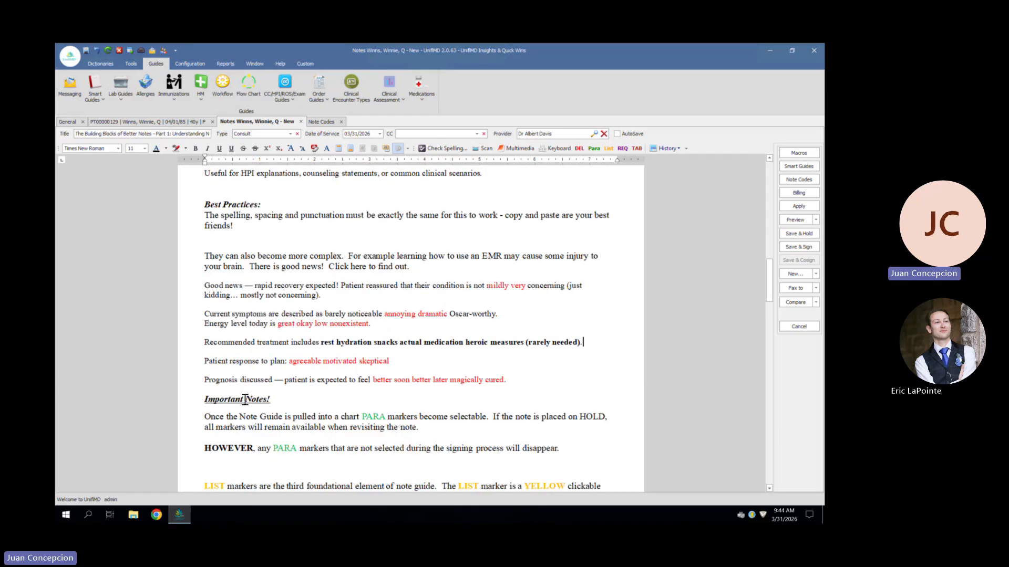
pyautogui.scroll(-2, 245, 400)
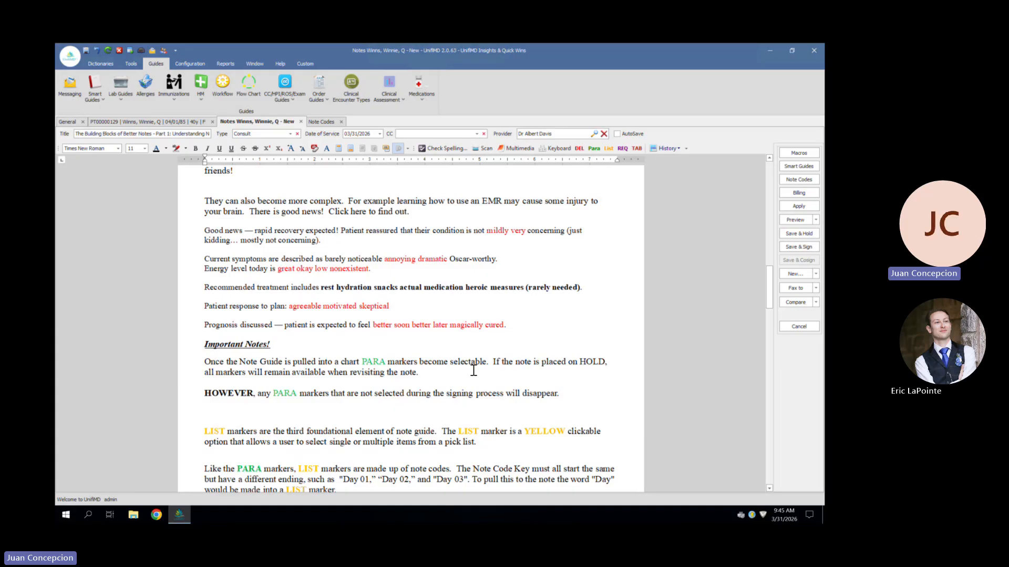
pyautogui.scroll(-1, 475, 354)
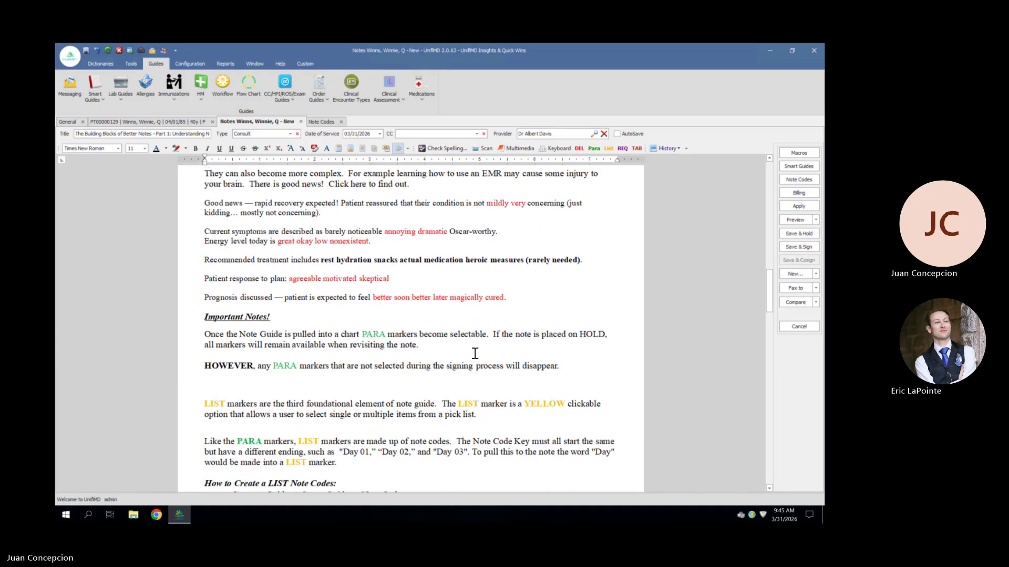
pyautogui.scroll(-1, 475, 354)
pyautogui.scroll(-2, 475, 354)
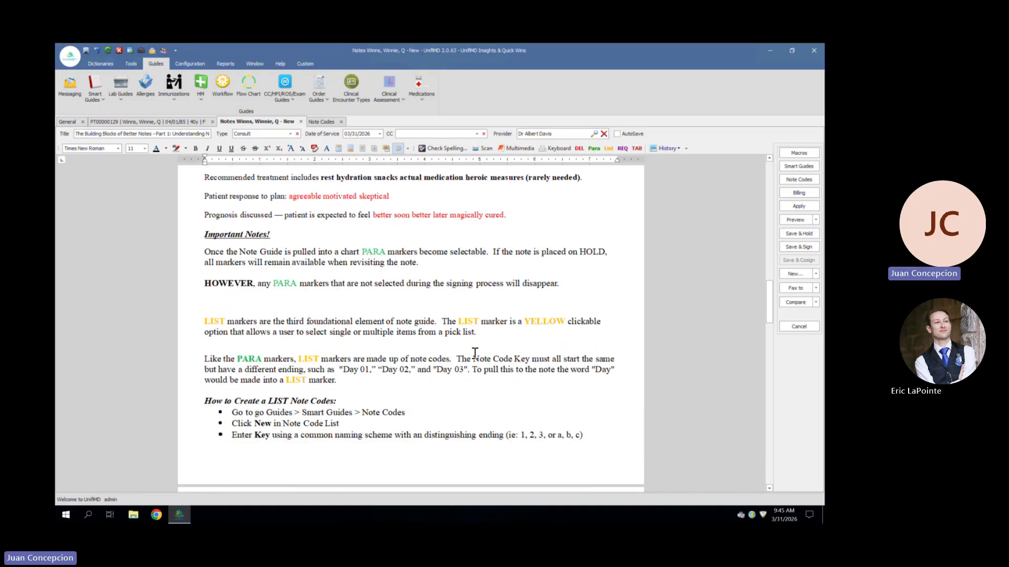
pyautogui.scroll(-2, 475, 354)
pyautogui.scroll(-3, 475, 354)
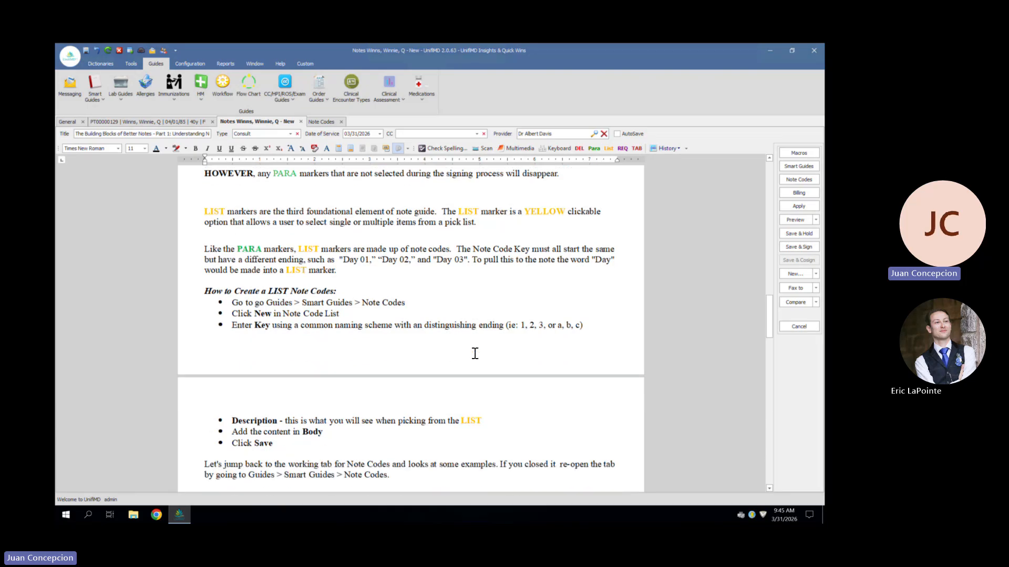